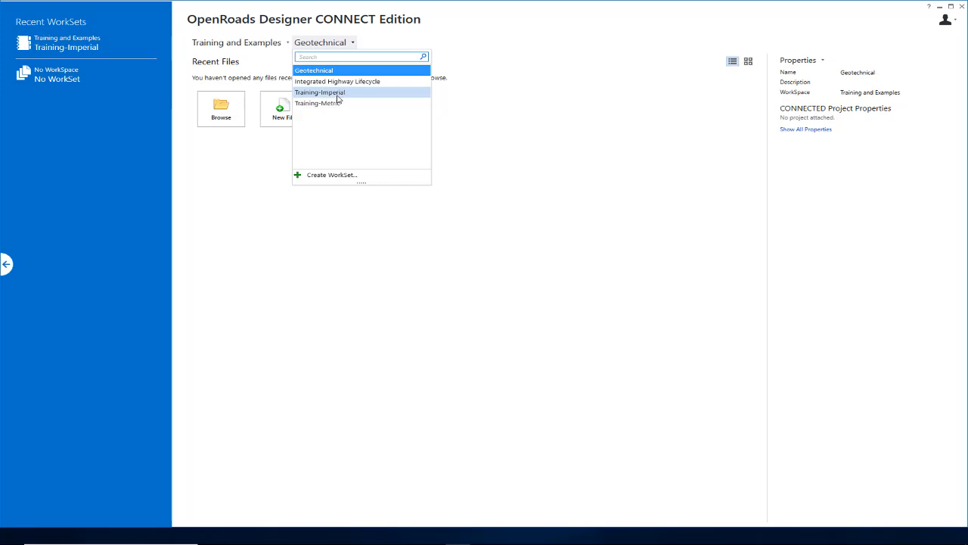
# Choose Training-Imperial from the WorkSet dropdown under the Training and Examples WorkSpace.
pyautogui.click(325, 93)
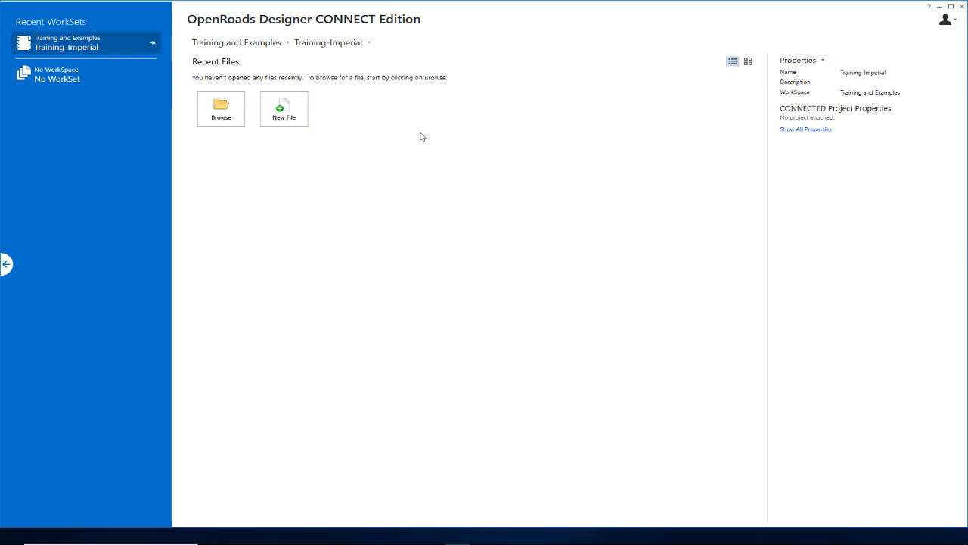
# Browse to the Creating and Editing Centerline Geometry folder and open Geometry.dgn.
pyautogui.click(237, 115)
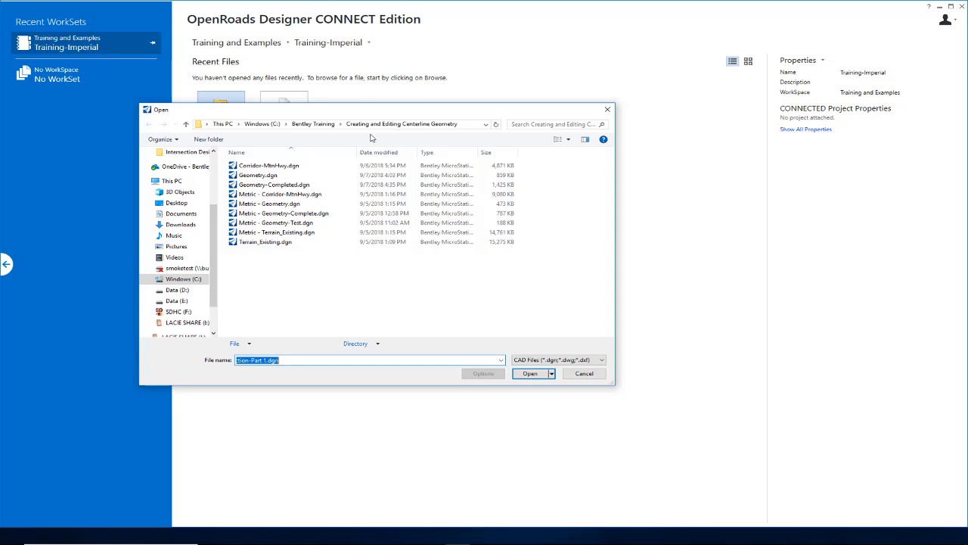
pyautogui.click(264, 175)
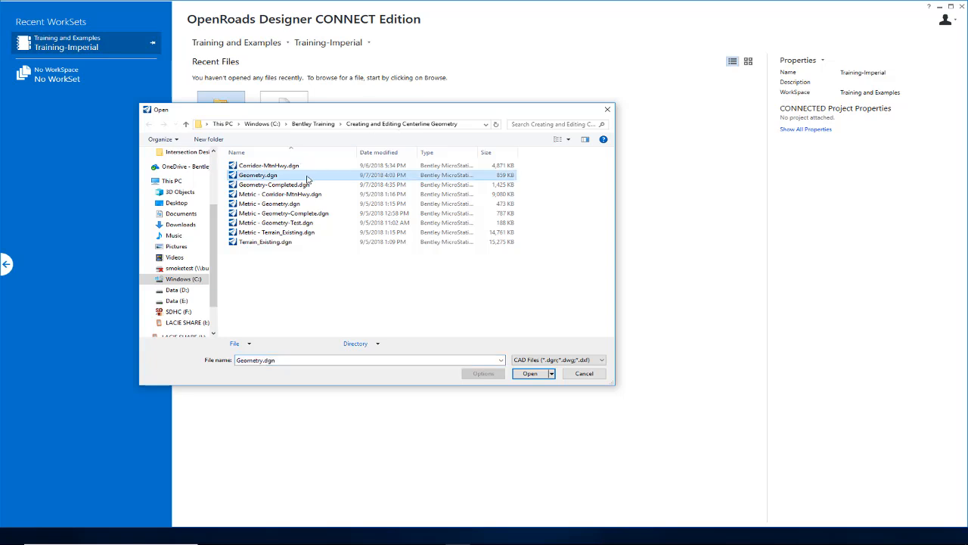
pyautogui.click(530, 374)
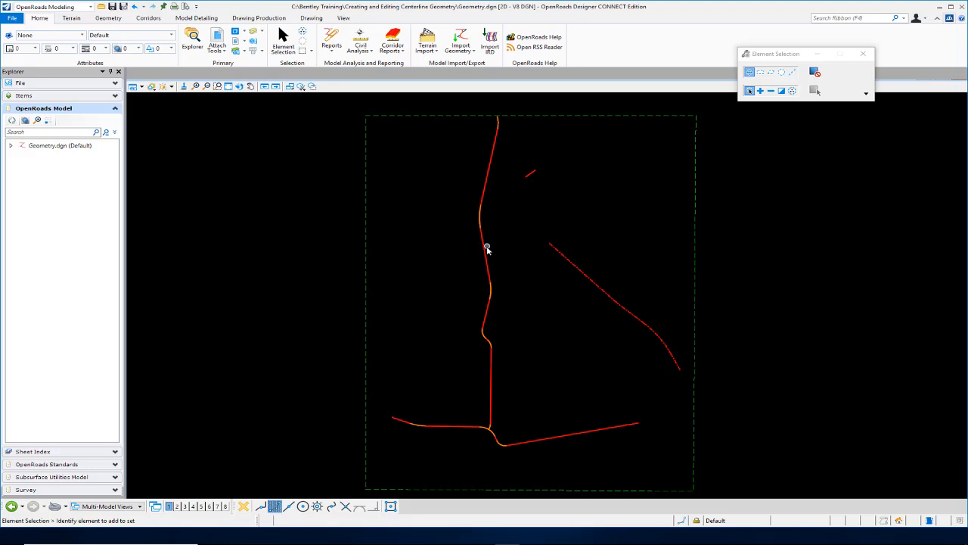
# Inspect the MtnHwy and PikeRoad alignment information and zoom around the drawing.
pyautogui.moveTo(485, 251)
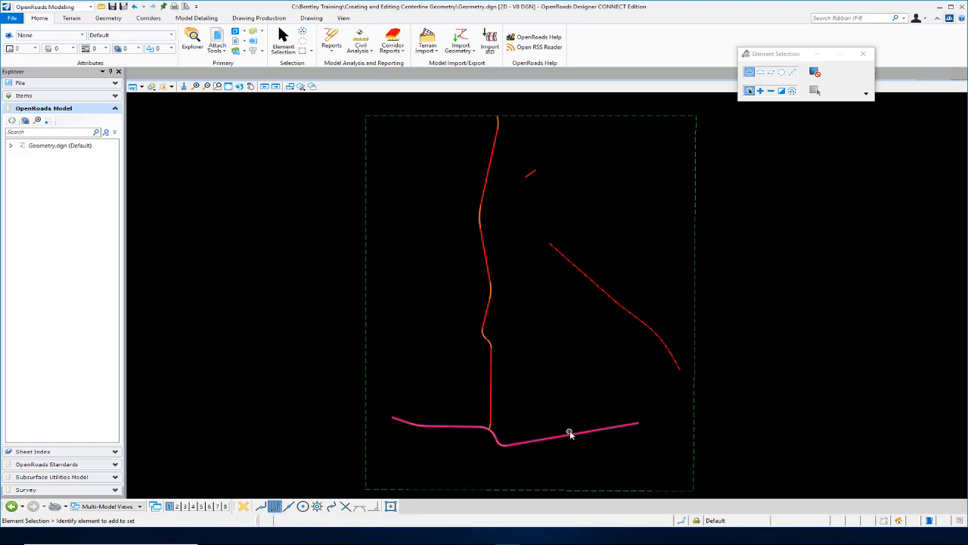
pyautogui.moveTo(572, 436)
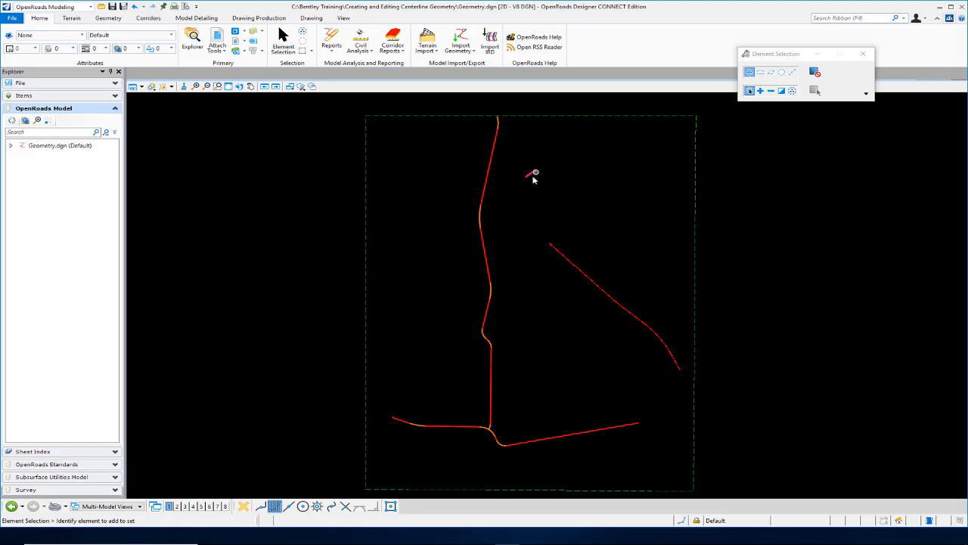
pyautogui.scroll(3, 533, 173)
pyautogui.scroll(5, 534, 173)
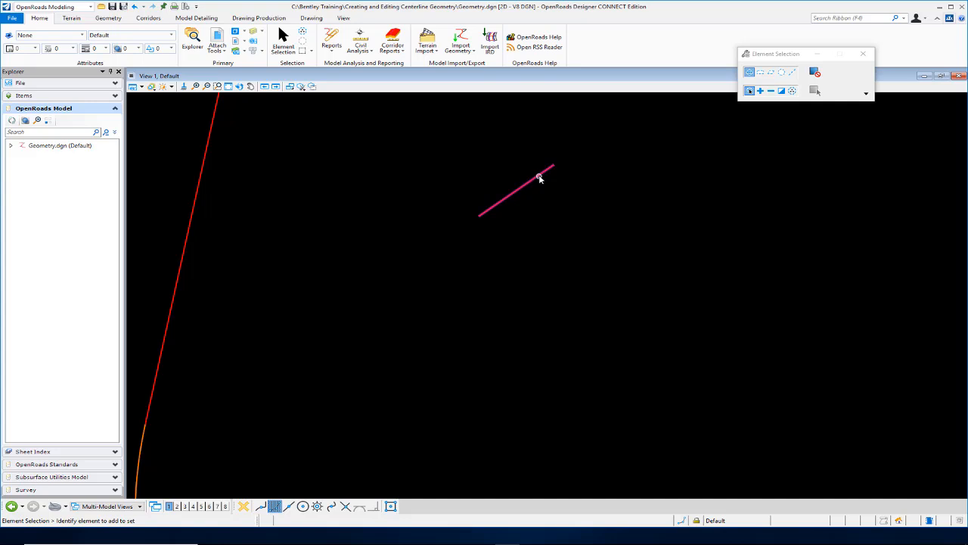
pyautogui.scroll(-8, 492, 227)
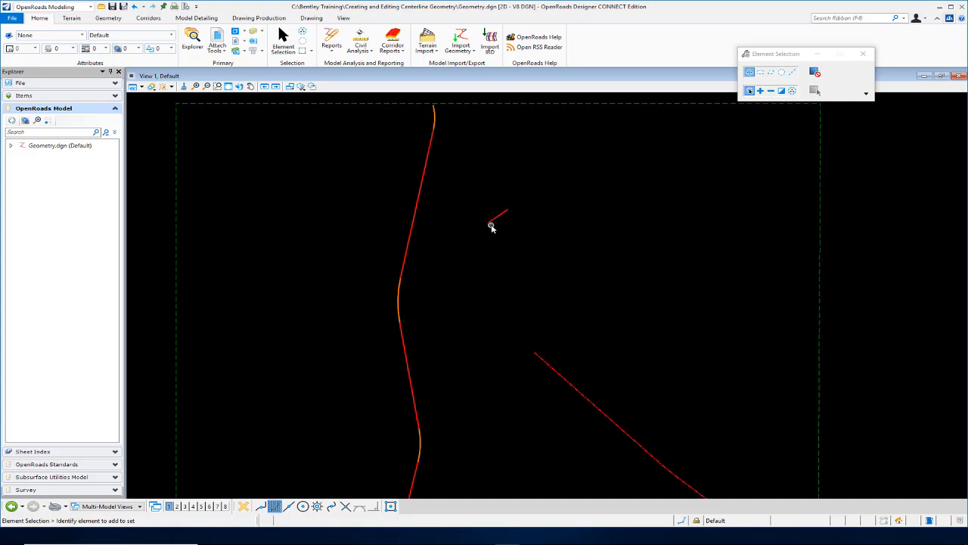
pyautogui.scroll(1, 509, 308)
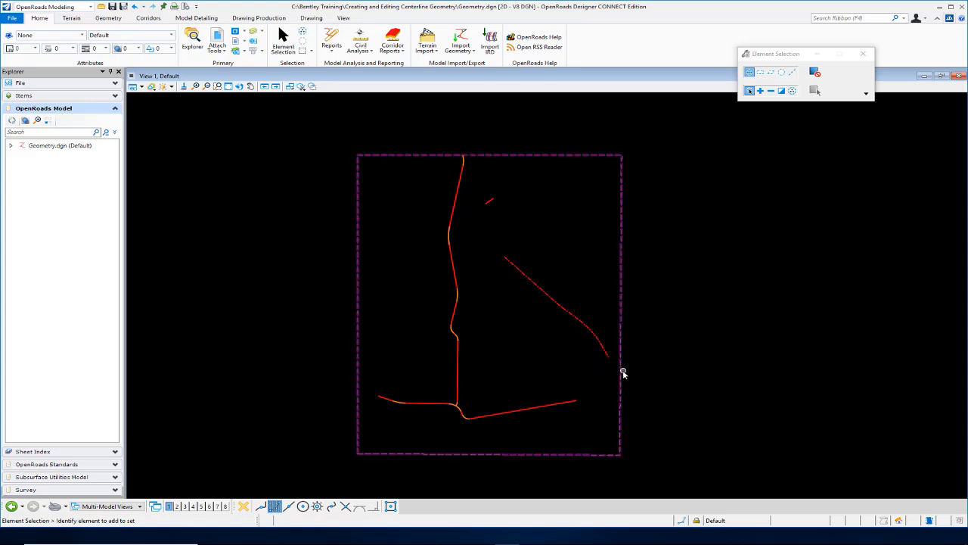
pyautogui.moveTo(620, 374)
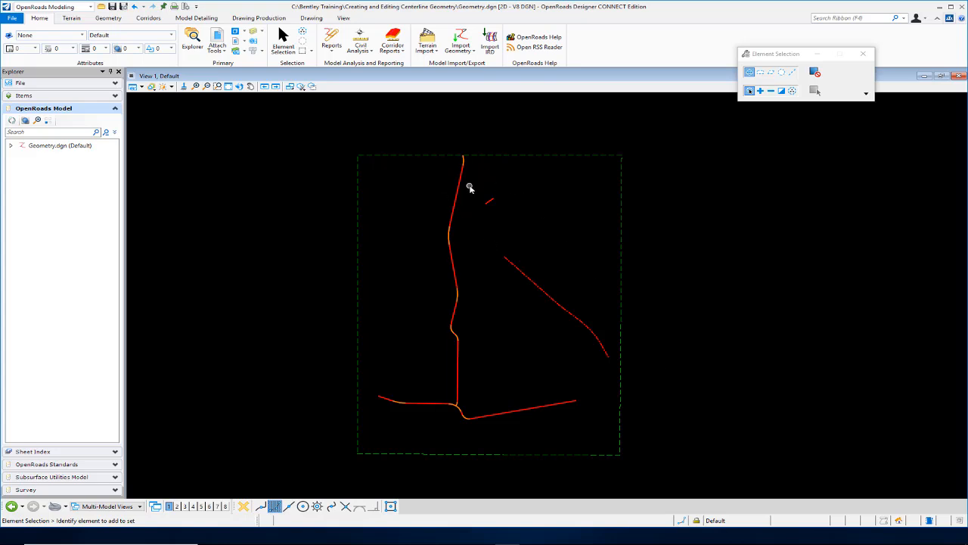
pyautogui.moveTo(458, 191)
pyautogui.moveTo(510, 262)
pyautogui.moveTo(572, 401)
# Show the Feature Definition Toolbar from Geometry > Standards and dock it.
pyautogui.click(109, 19)
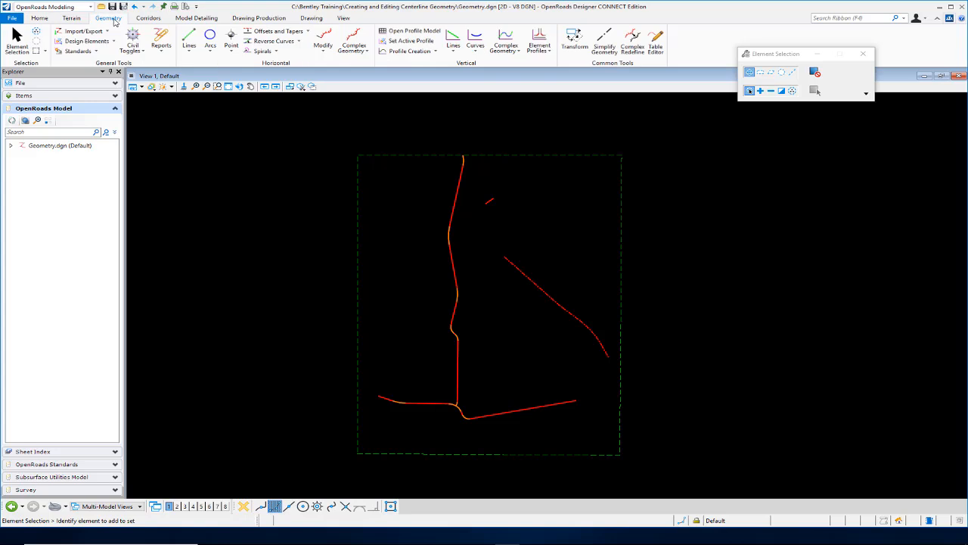
pyautogui.click(97, 52)
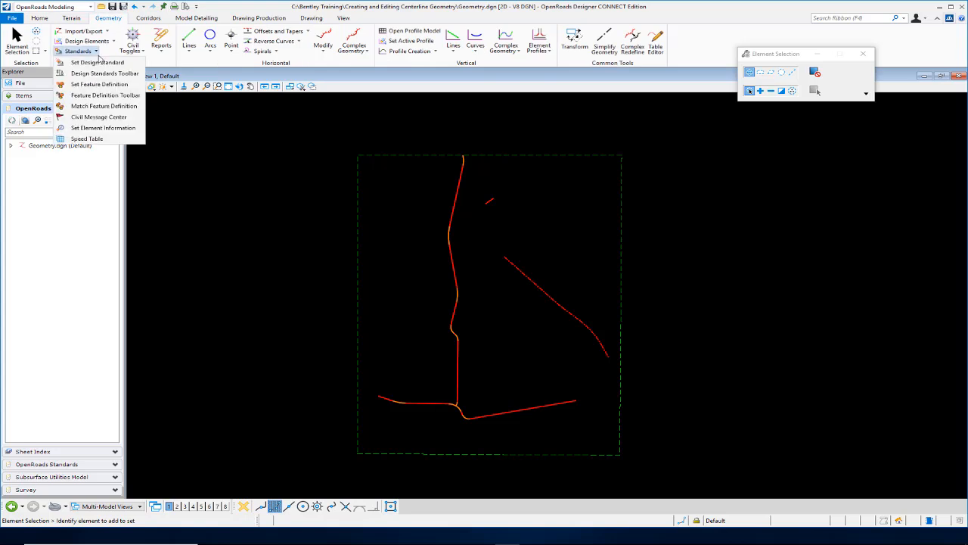
pyautogui.click(117, 99)
pyautogui.moveTo(203, 133); pyautogui.dragTo(130, 85)
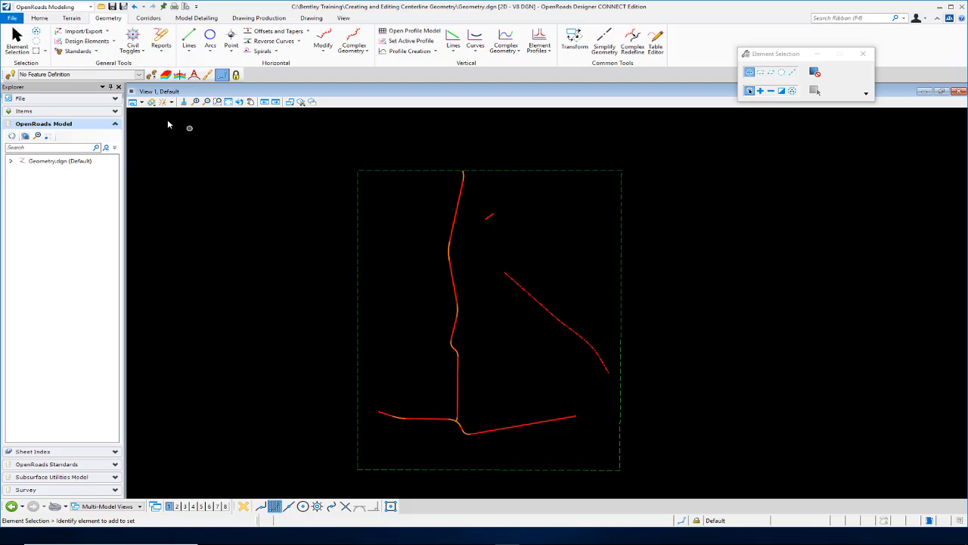
# Pick Geom_Baseline from the Alignment group in the feature definition list.
pyautogui.click(139, 75)
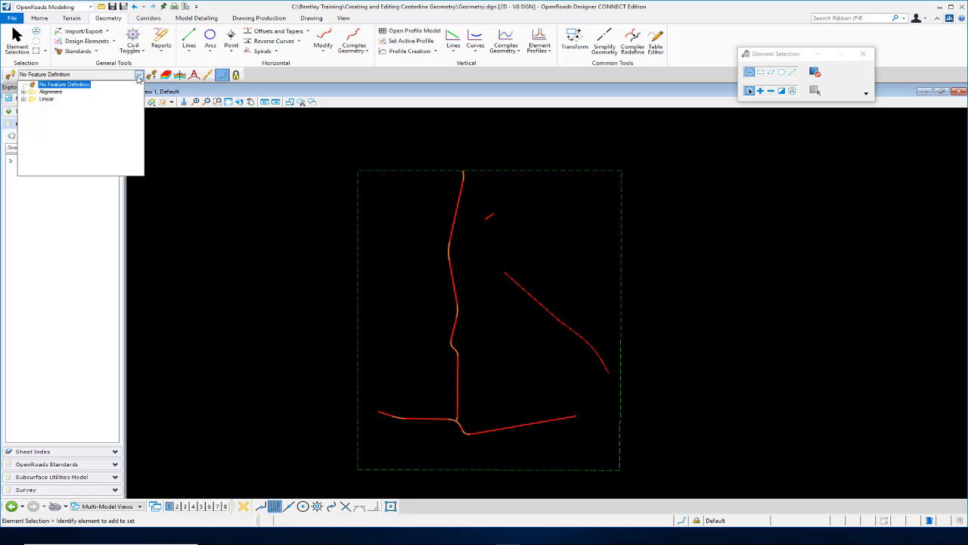
pyautogui.click(23, 92)
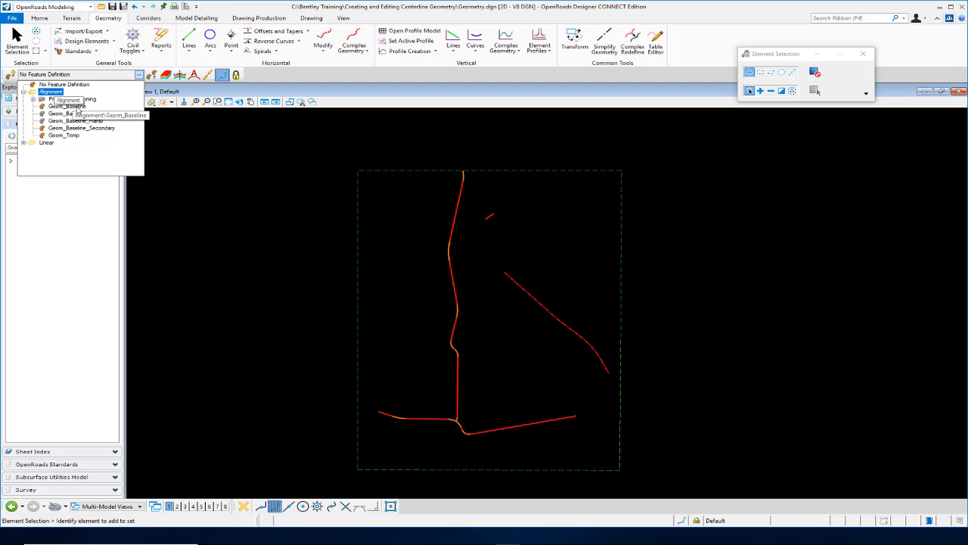
pyautogui.click(68, 107)
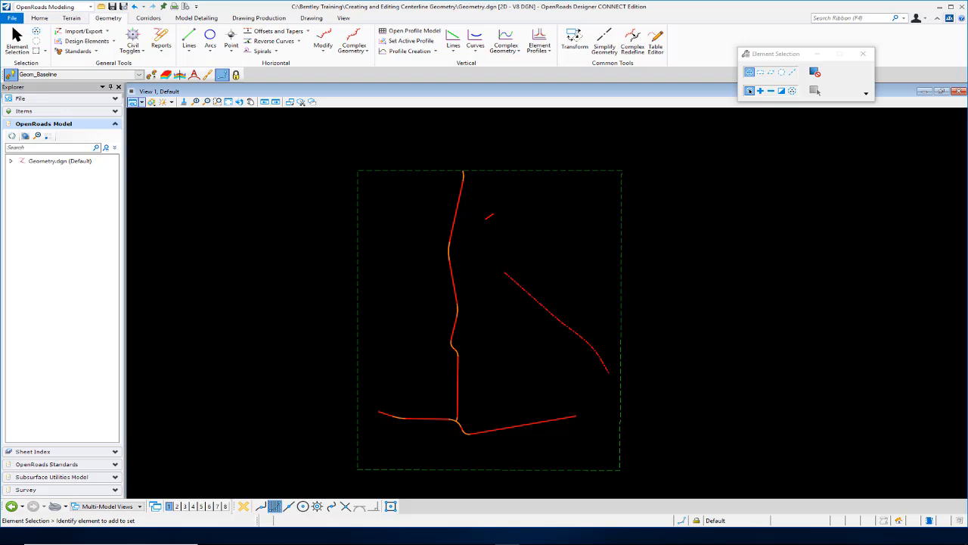
pyautogui.scroll(3, 487, 214)
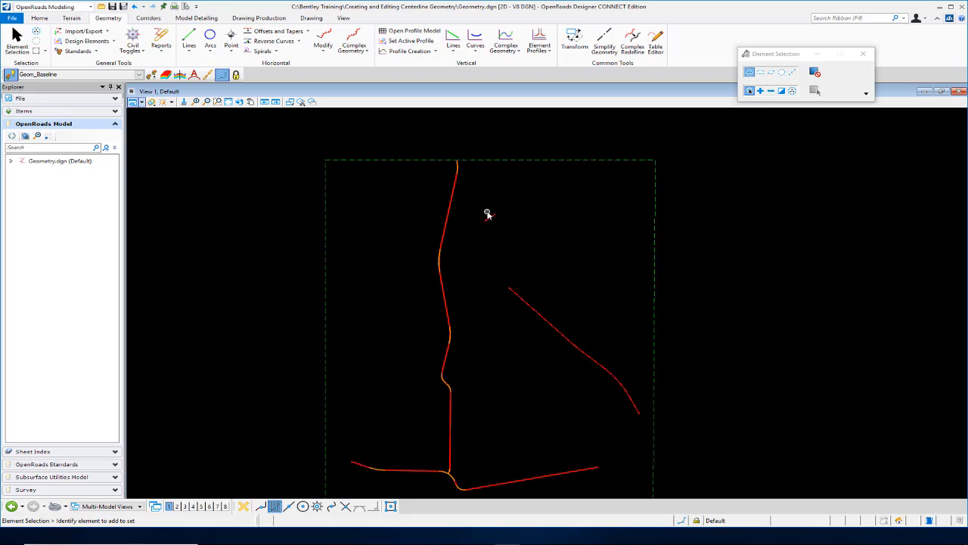
pyautogui.scroll(2, 487, 214)
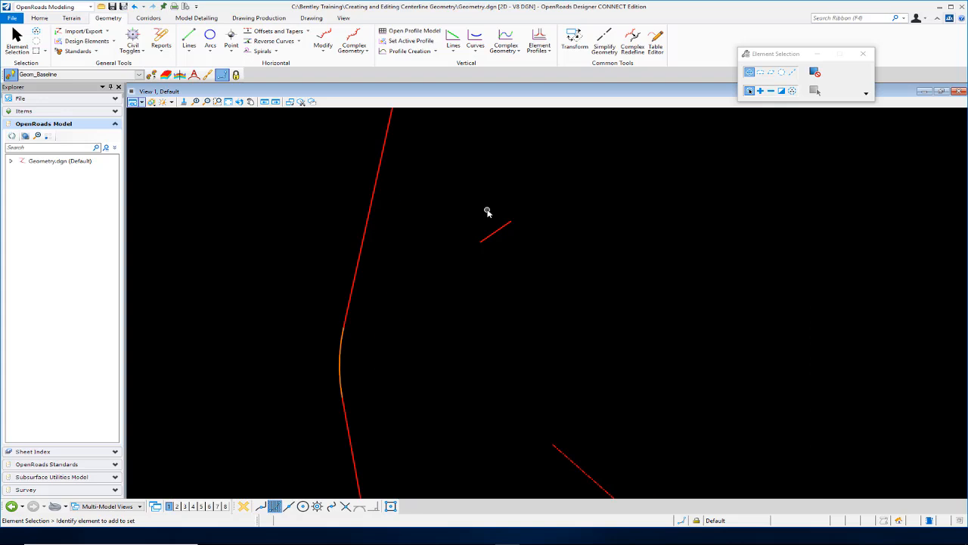
pyautogui.scroll(-1, 487, 214)
pyautogui.scroll(1, 487, 213)
# Turn on Civil AccuDraw, move its toolbar aside, and switch it to Station-Offset input.
pyautogui.click(140, 53)
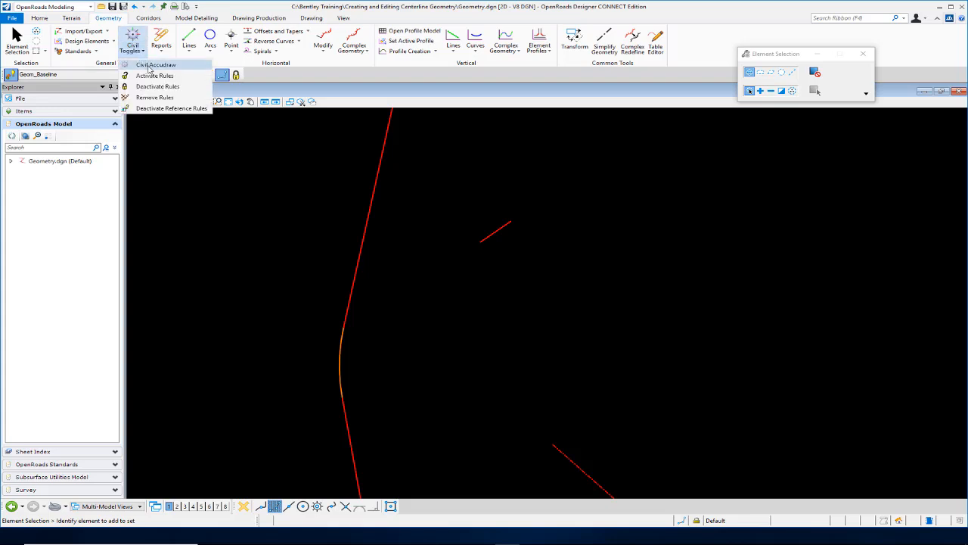
pyautogui.click(151, 65)
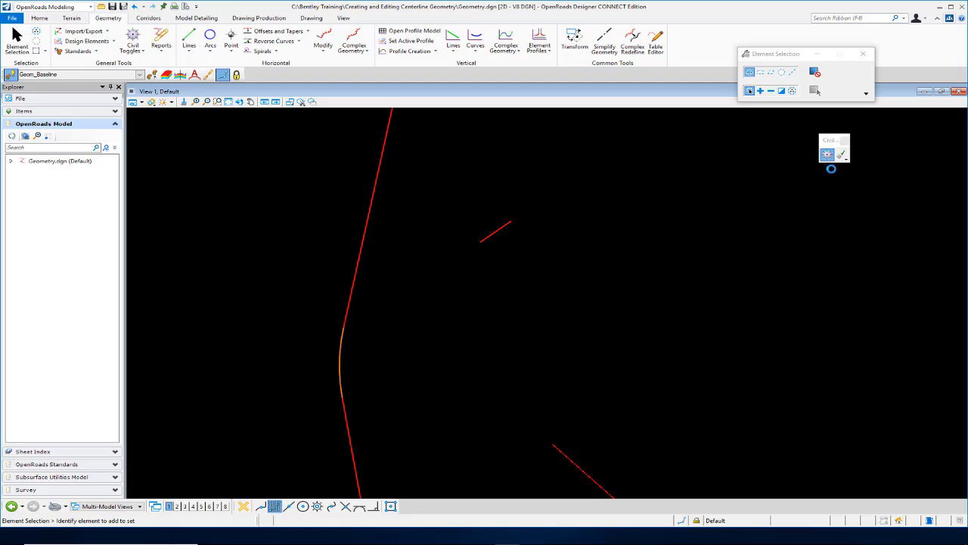
pyautogui.moveTo(830, 159); pyautogui.dragTo(647, 157)
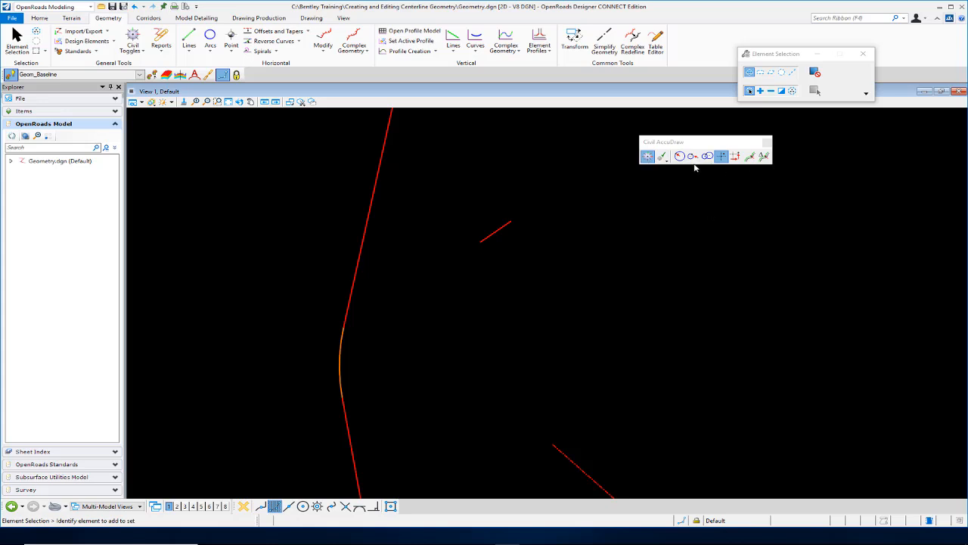
pyautogui.click(750, 157)
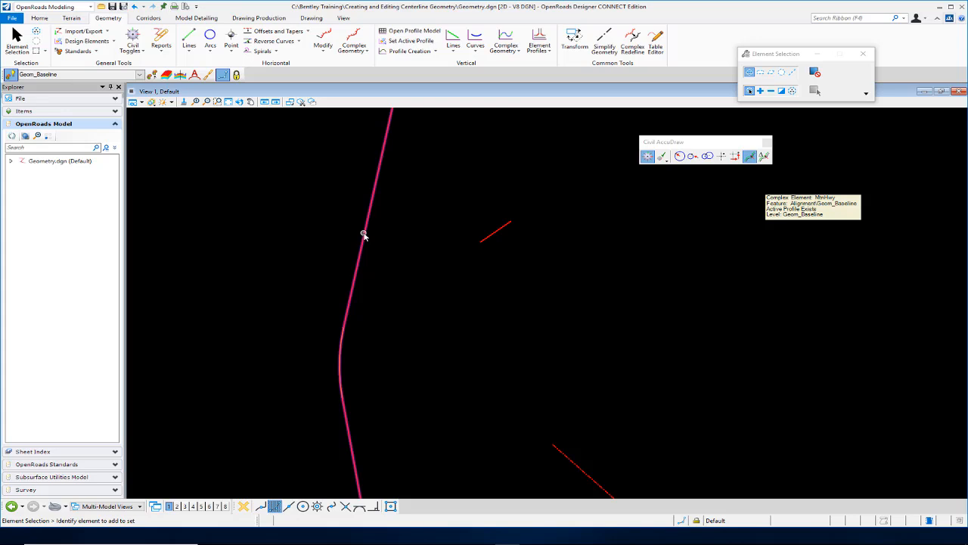
# Start Line Between Points and lock station 411+00, offset 0 on the existing alignment.
pyautogui.click(189, 36)
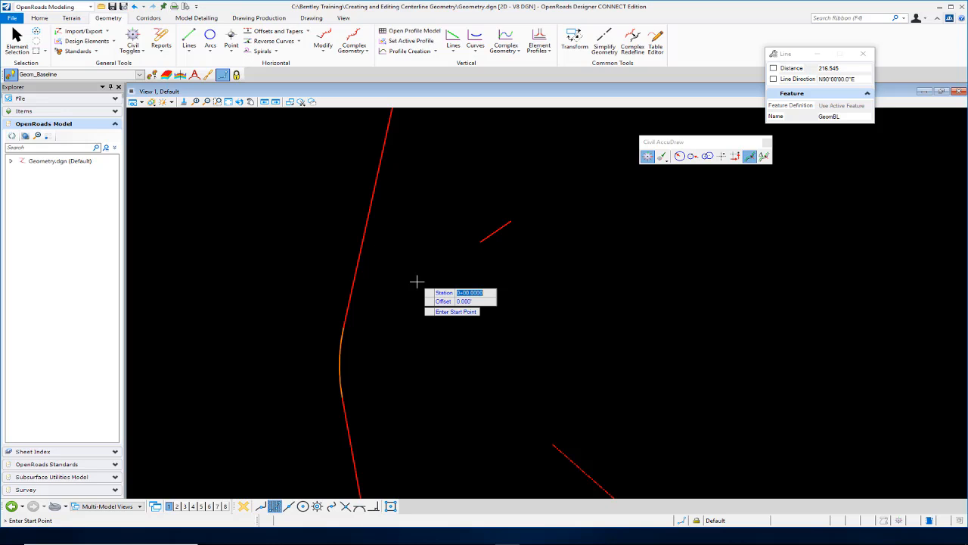
pyautogui.press('Tab')
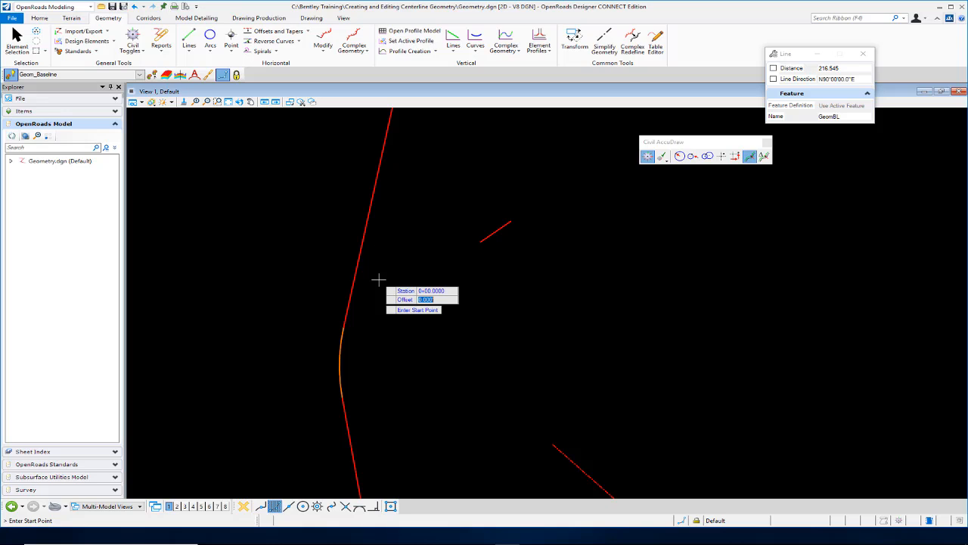
pyautogui.press('o')
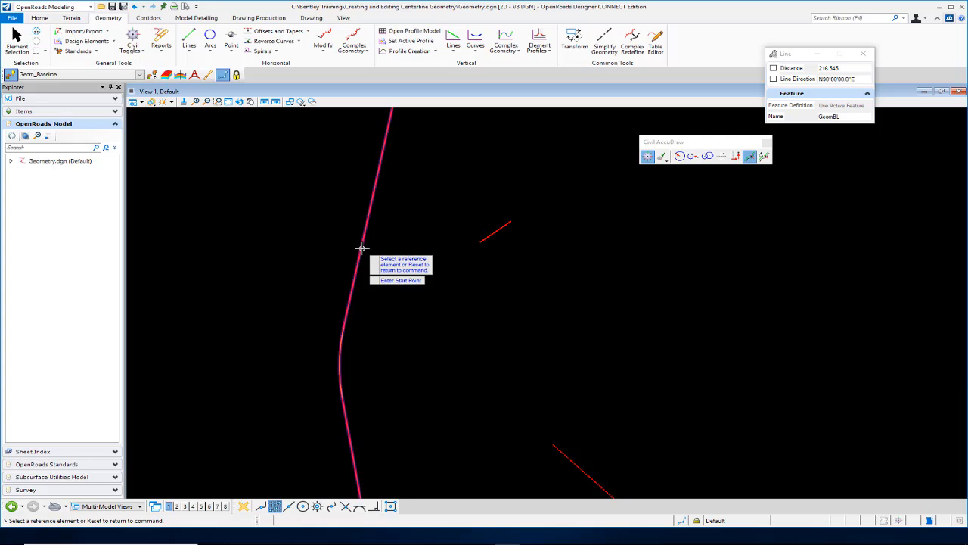
pyautogui.click(361, 250)
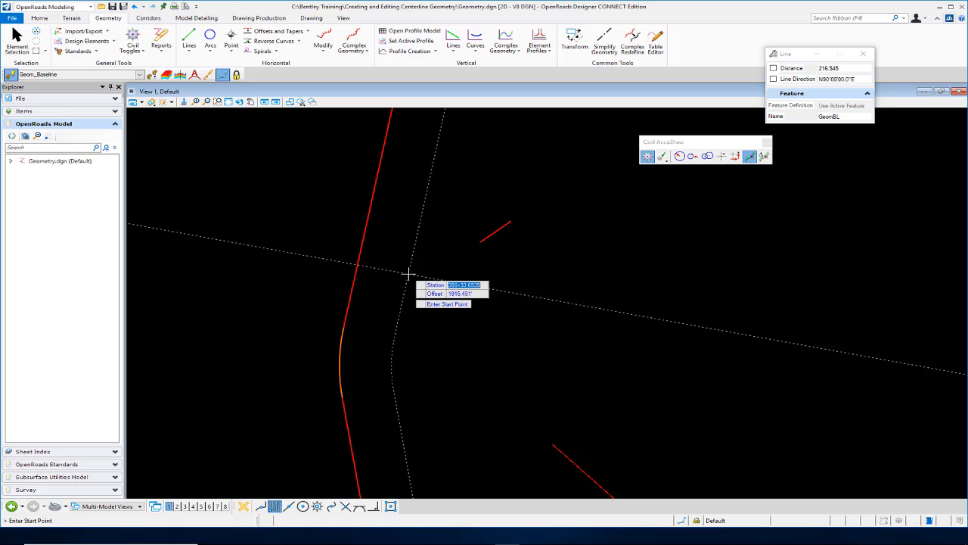
pyautogui.write('411+00')
pyautogui.press('Tab')
pyautogui.write('0')
pyautogui.press('Tab')
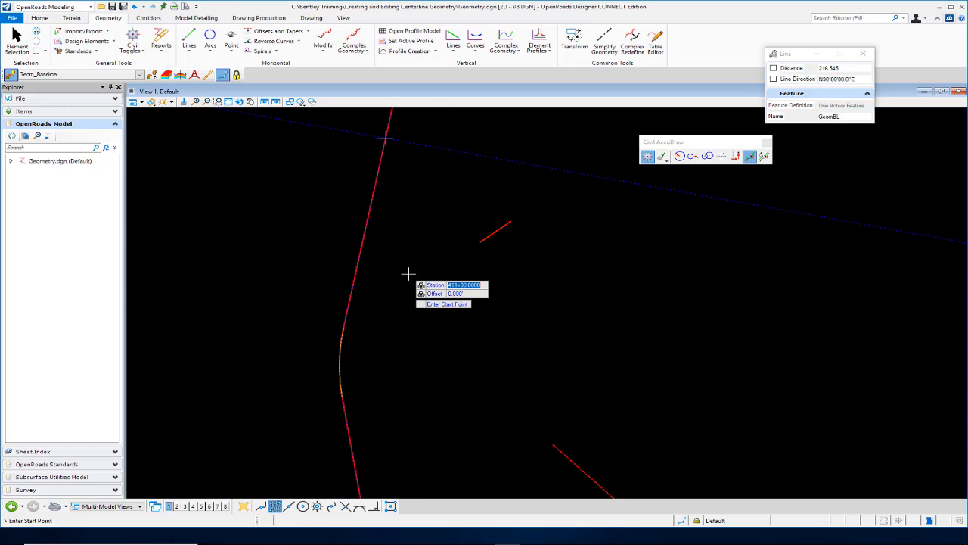
# Draw the line from station 411+00 to X 2836895, Y 1286059, then reset.
pyautogui.click(458, 136)
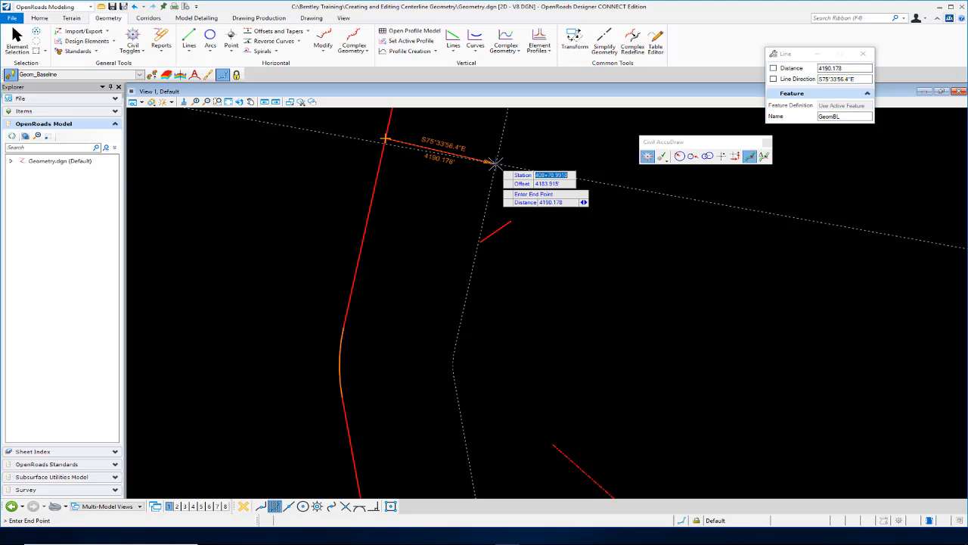
pyautogui.click(723, 158)
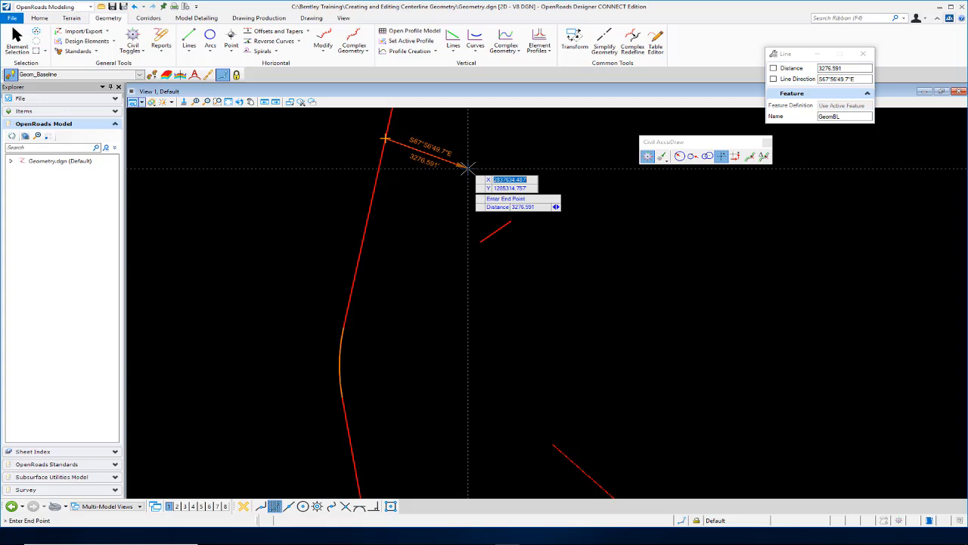
pyautogui.write('2836895')
pyautogui.press('Tab')
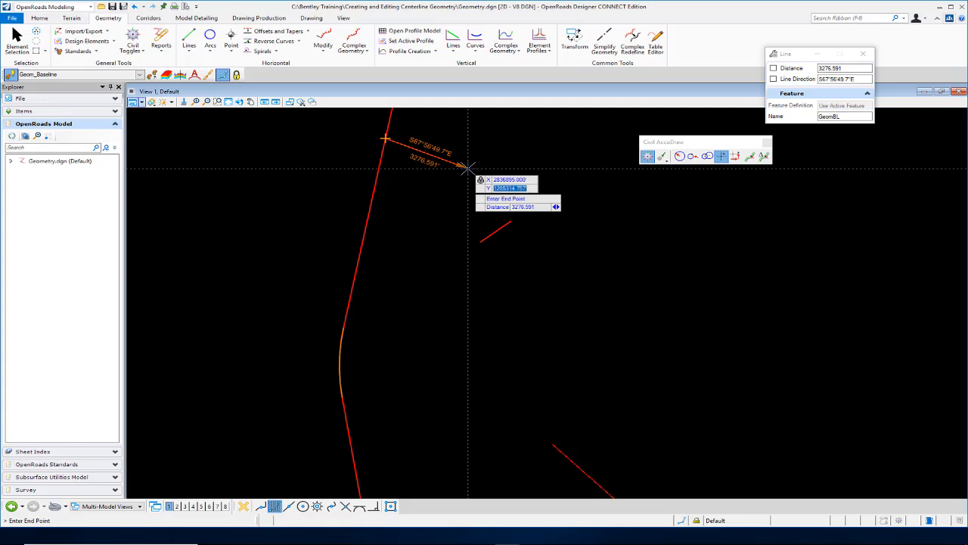
pyautogui.write('1286059')
pyautogui.press('Tab')
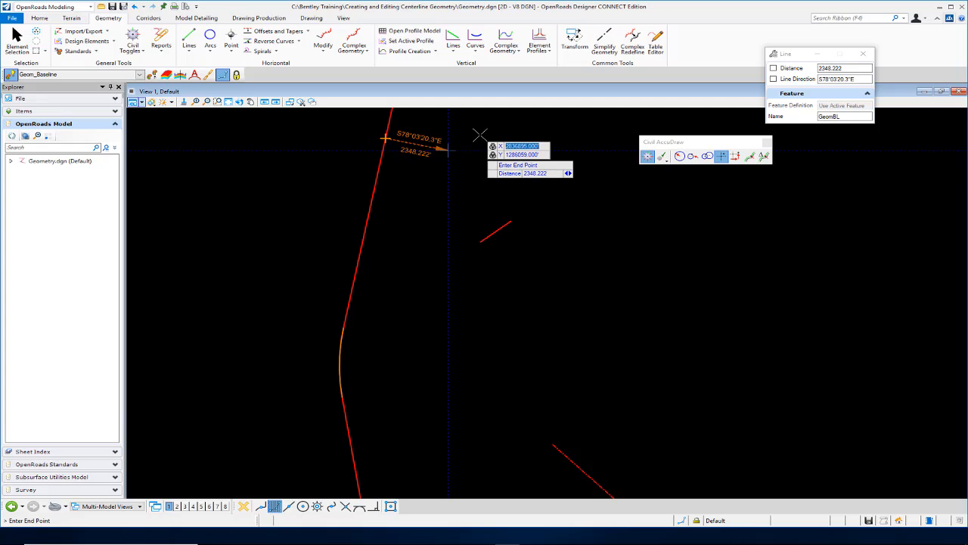
pyautogui.click(480, 135)
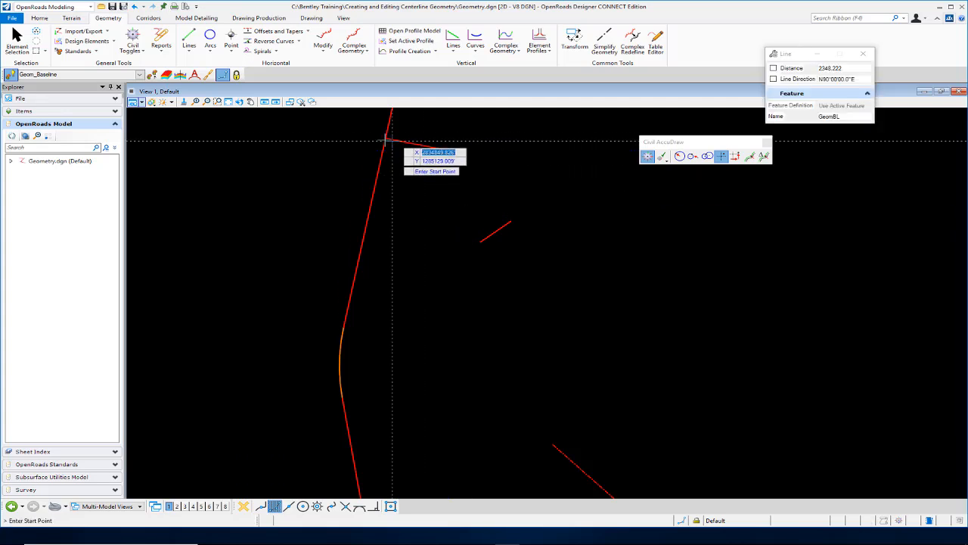
pyautogui.scroll(-2, 426, 186)
pyautogui.scroll(2, 478, 159)
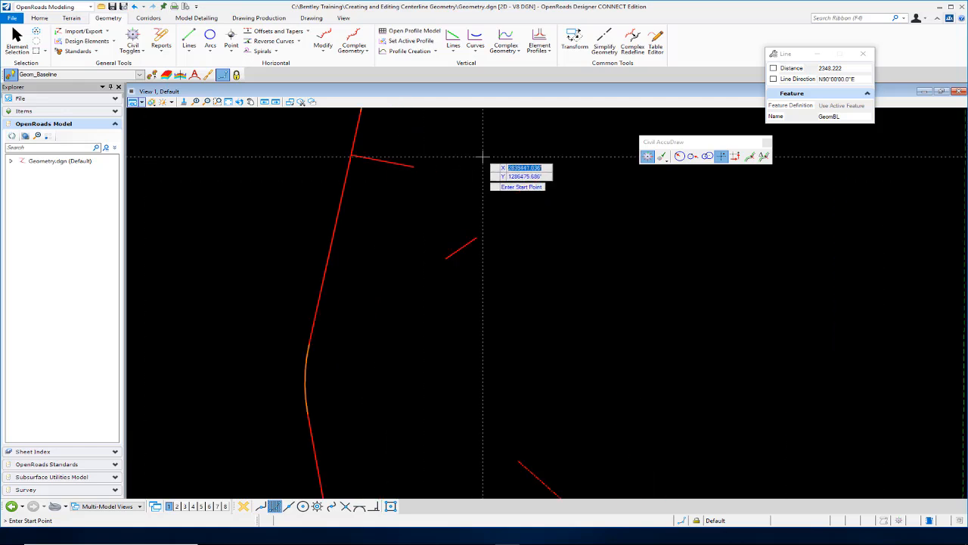
pyautogui.click(17, 36)
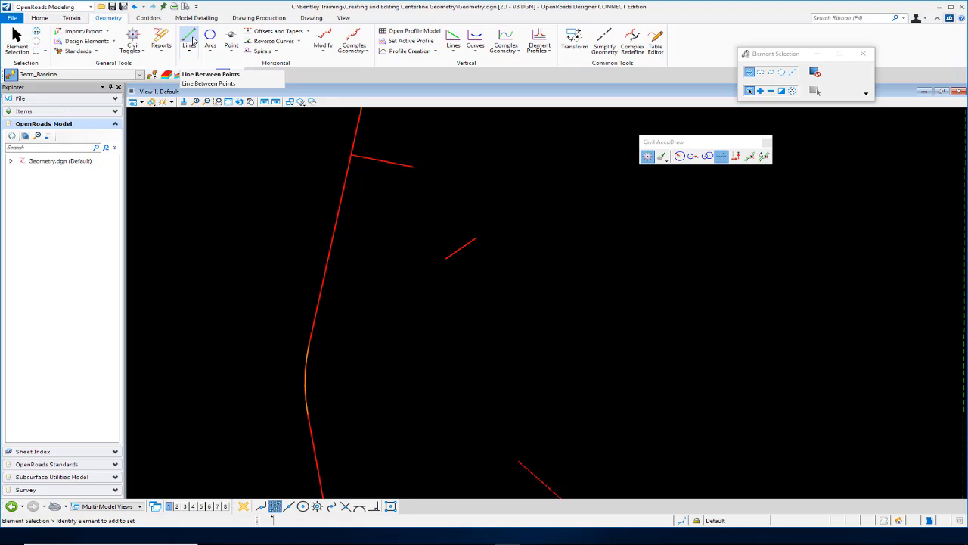
# Close Civil AccuDraw and draw a 5025-long line at S27°57'06"E from the first line's end.
pyautogui.click(191, 38)
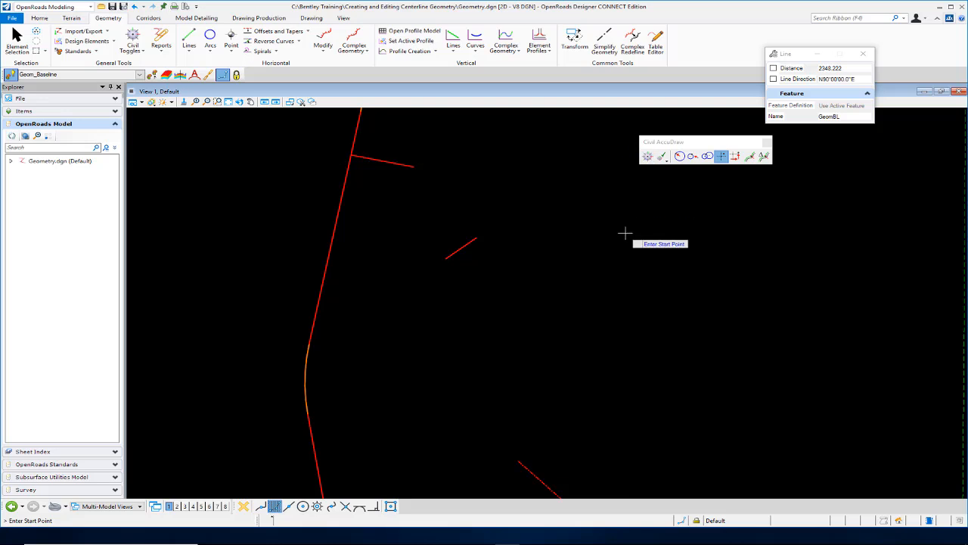
pyautogui.click(767, 143)
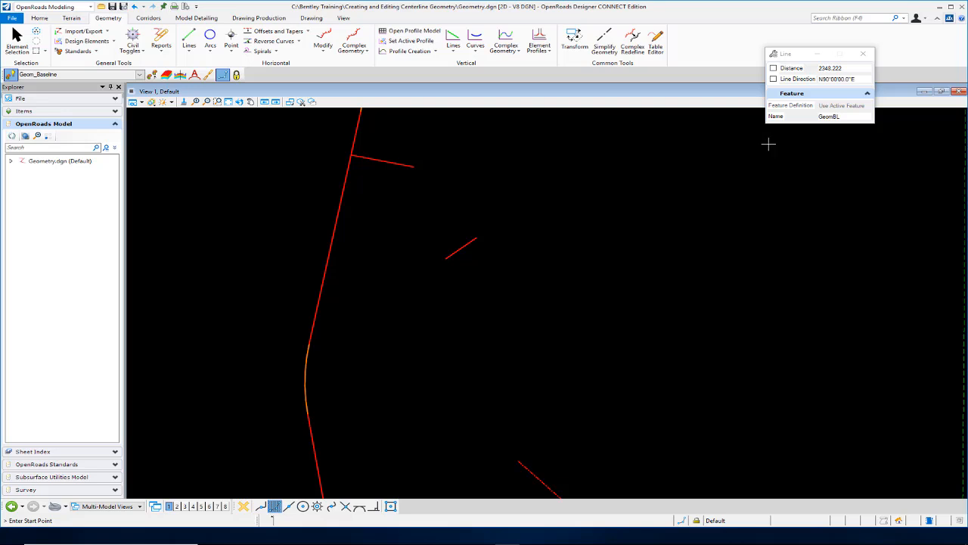
pyautogui.click(413, 165)
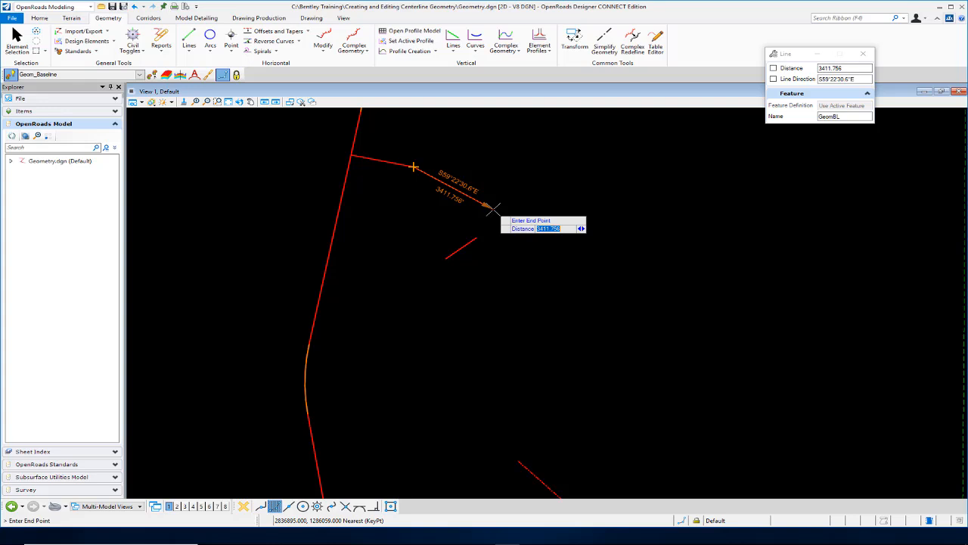
pyautogui.write('5025')
pyautogui.press('Return')
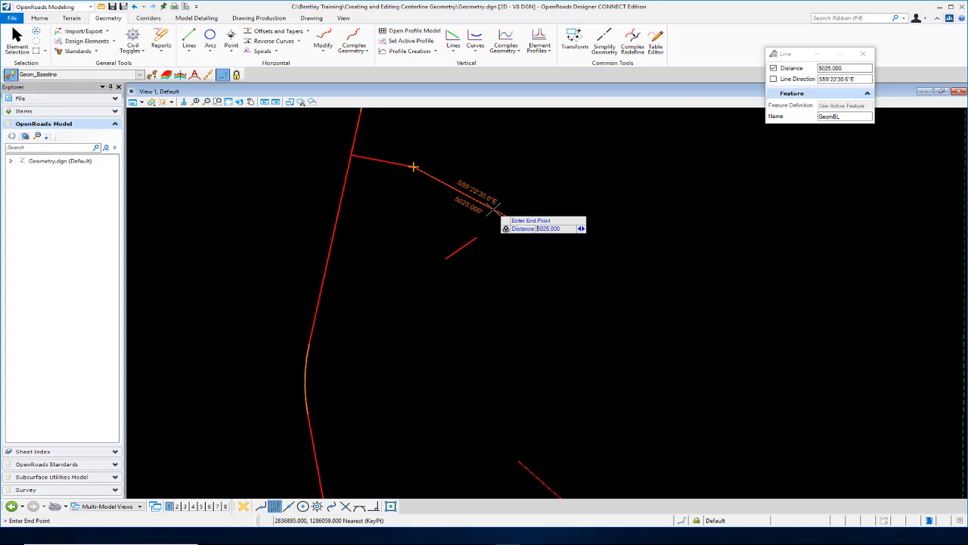
pyautogui.press('Right')
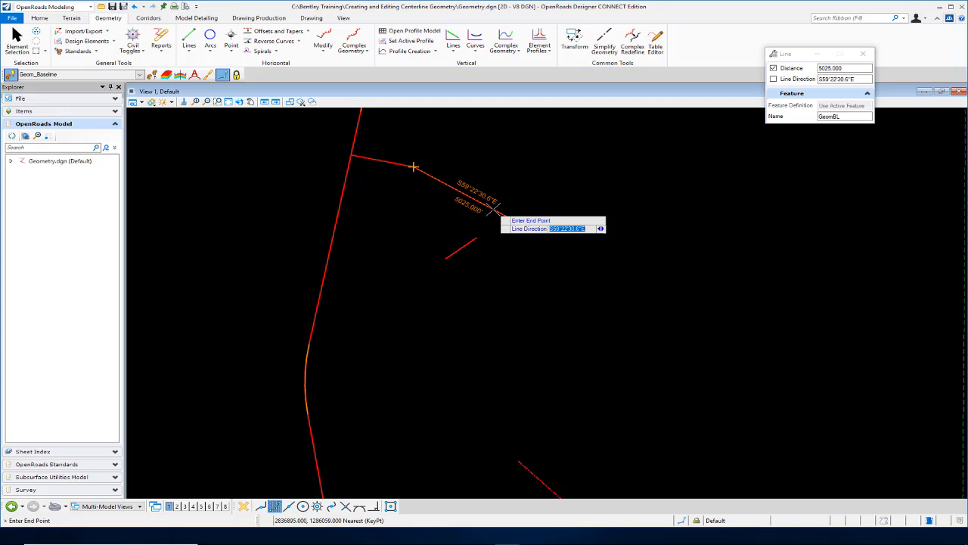
pyautogui.write('s27.57')
pyautogui.write('06e')
pyautogui.press('Return')
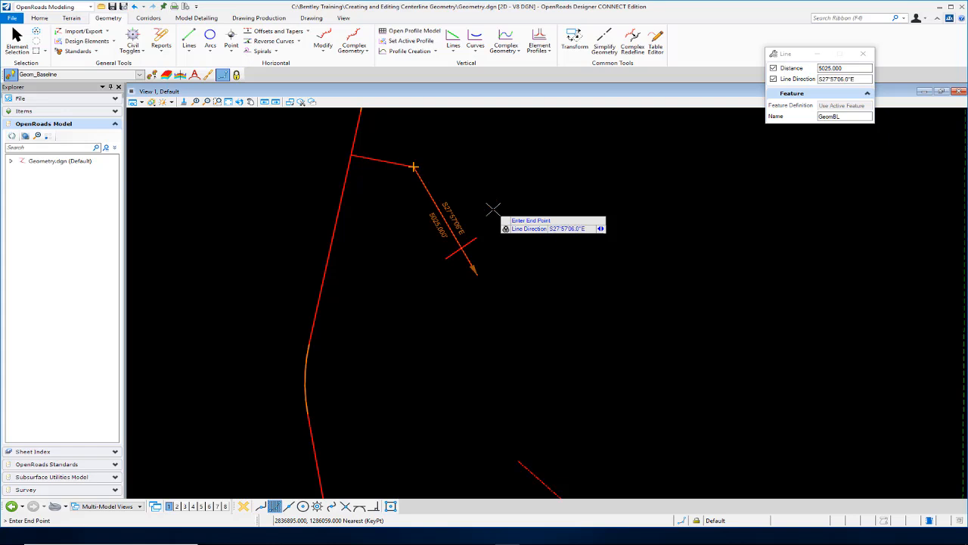
pyautogui.click(553, 246)
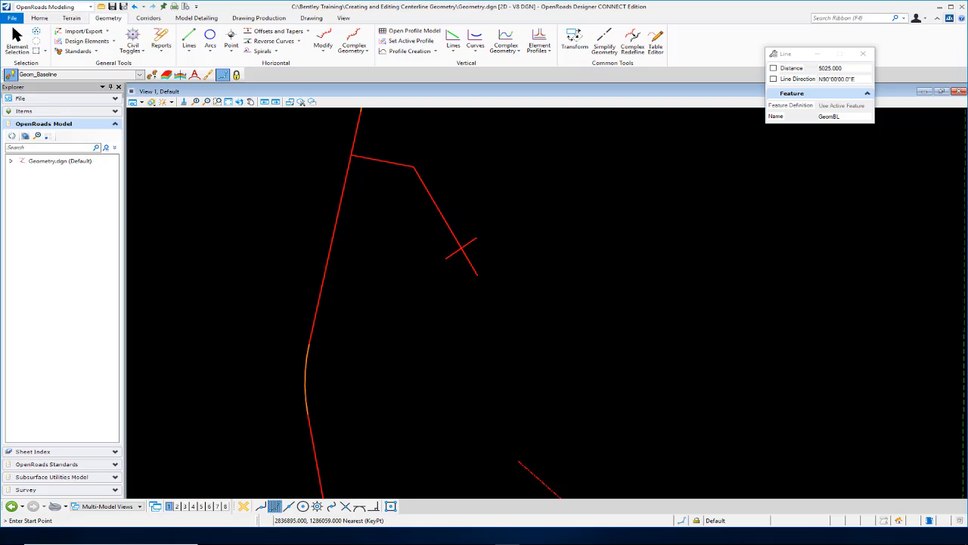
# Fit a 2875-radius Simple Arc Between Elements joining both lines, trimming both to it.
pyautogui.click(210, 51)
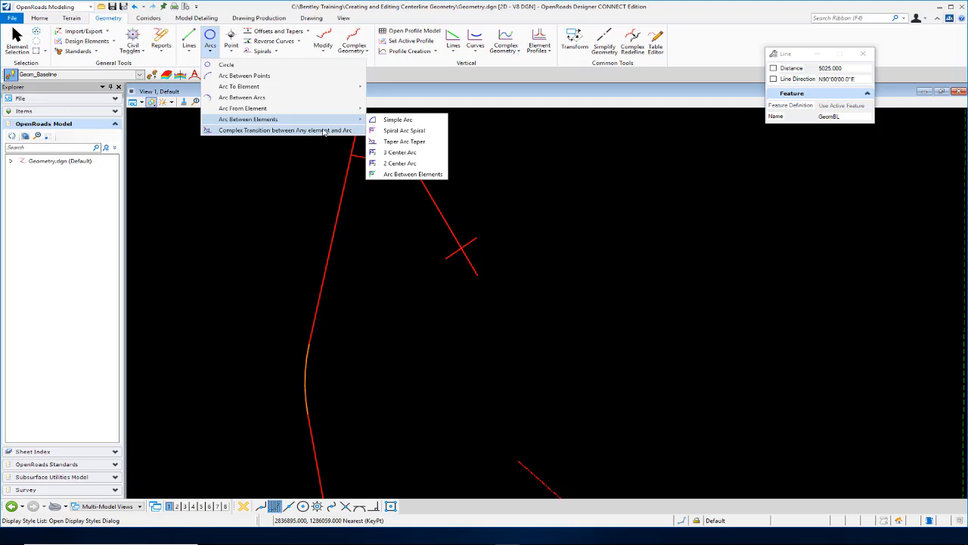
pyautogui.click(397, 123)
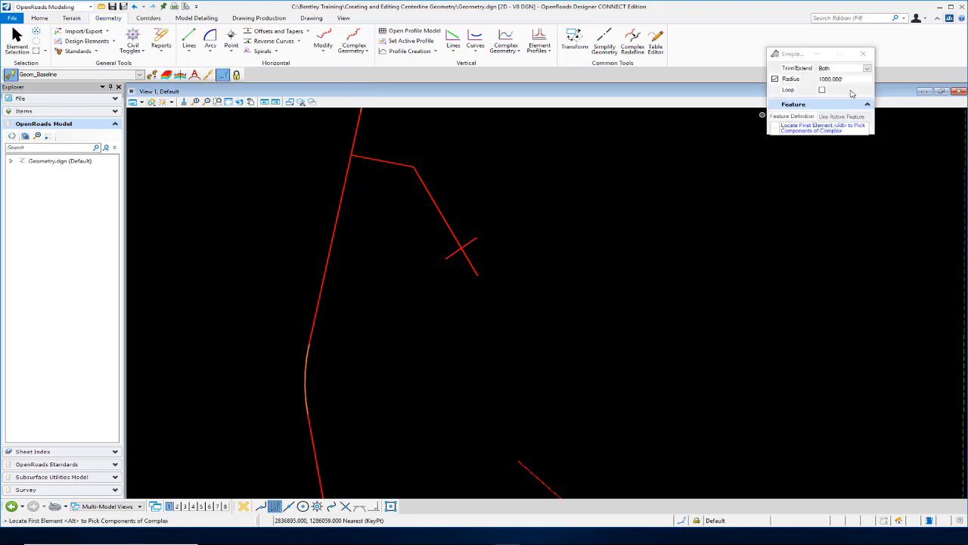
pyautogui.click(774, 79)
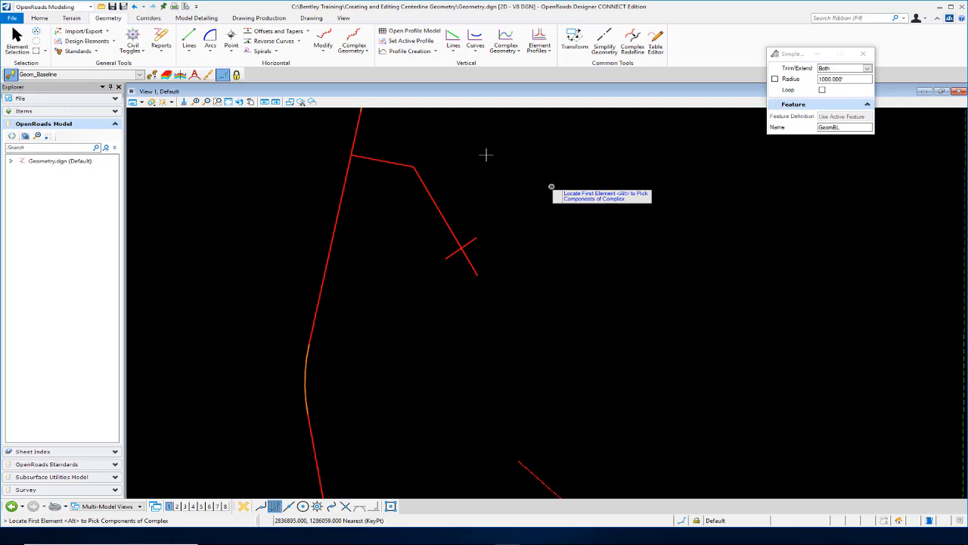
pyautogui.click(381, 159)
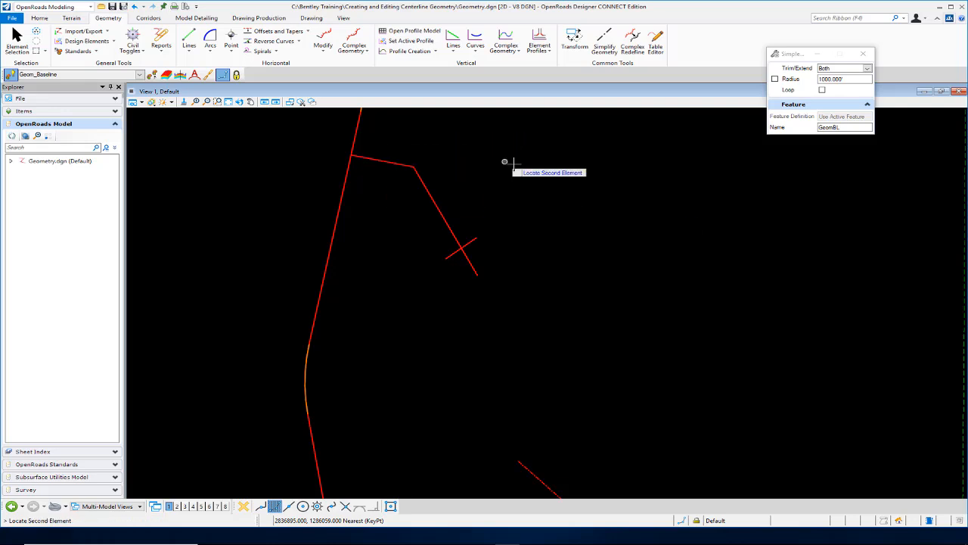
pyautogui.click(443, 217)
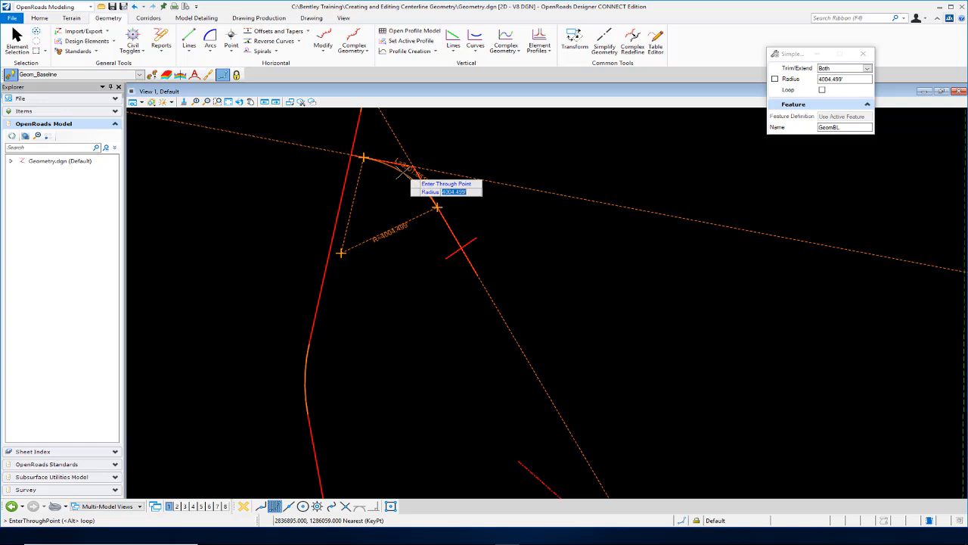
pyautogui.write('2875')
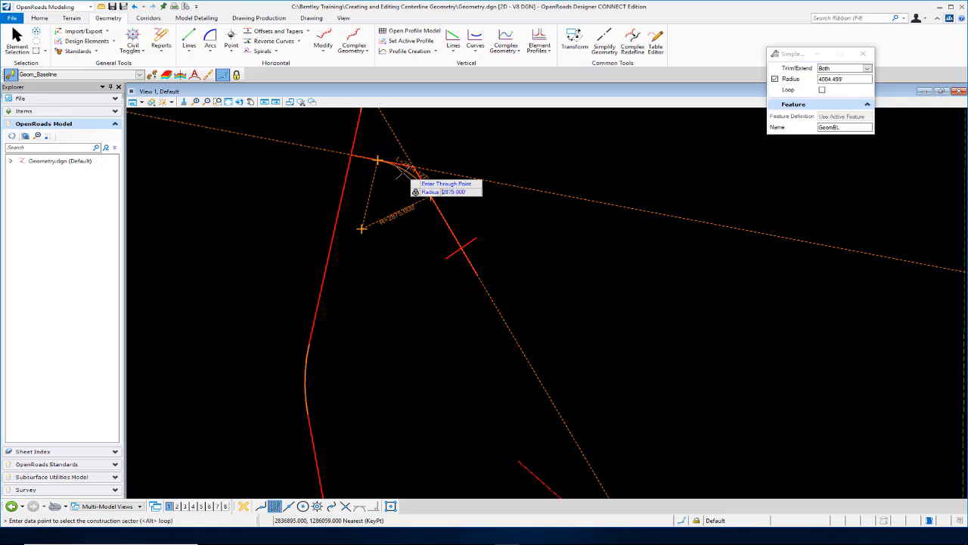
pyautogui.press('Return')
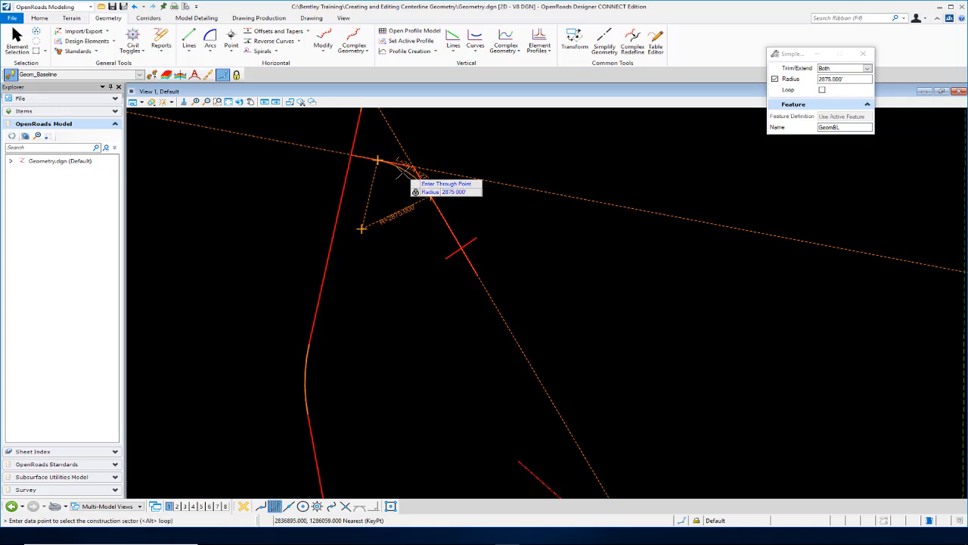
pyautogui.click(437, 292)
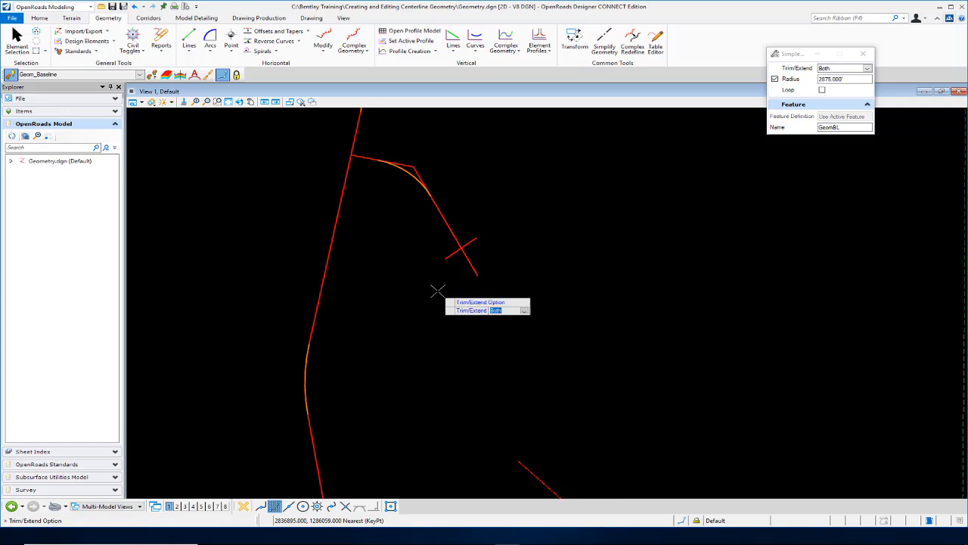
pyautogui.scroll(3, 404, 137)
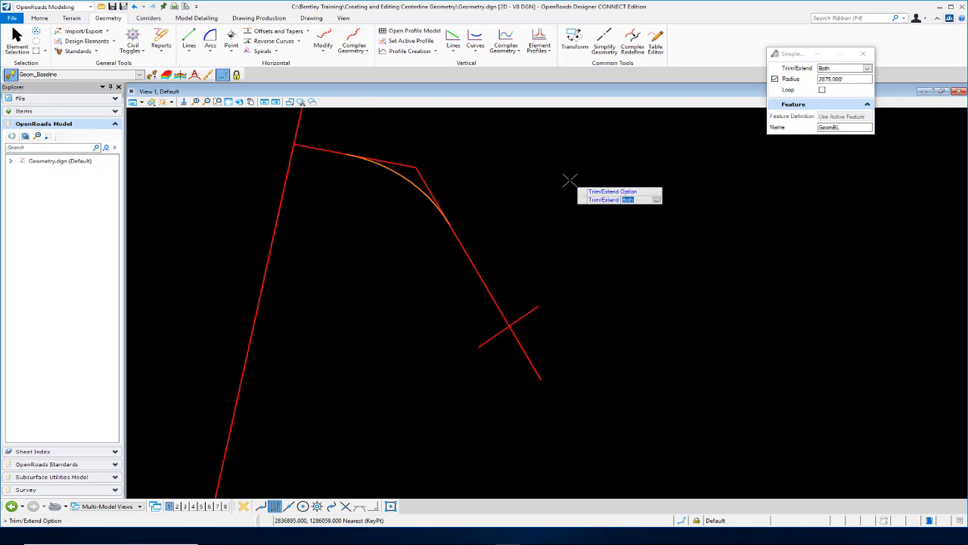
pyautogui.click(652, 227)
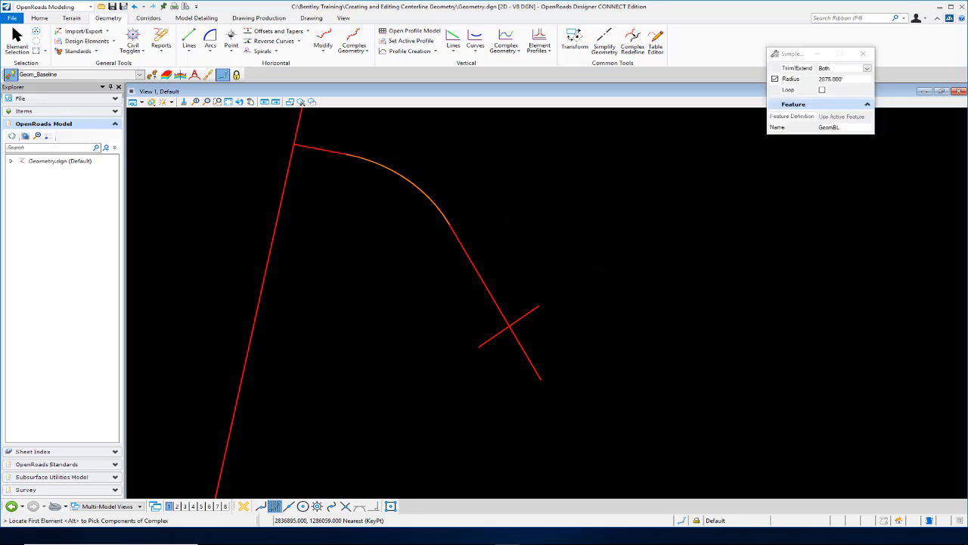
pyautogui.scroll(-3, 529, 244)
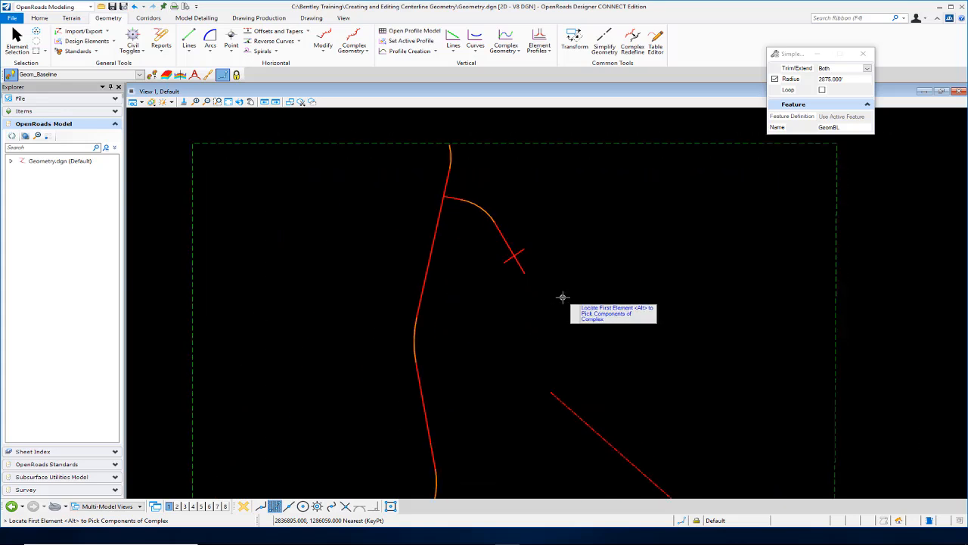
pyautogui.scroll(1, 562, 297)
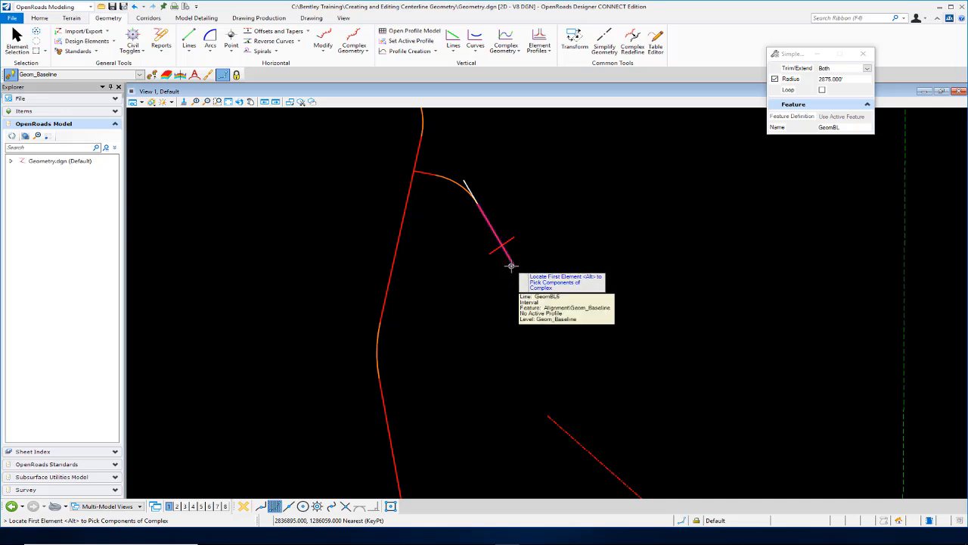
# Add a Simple Arc From Element off the second line's end: radius 2425, length 1550, trim back.
pyautogui.click(213, 53)
pyautogui.moveTo(251, 112)
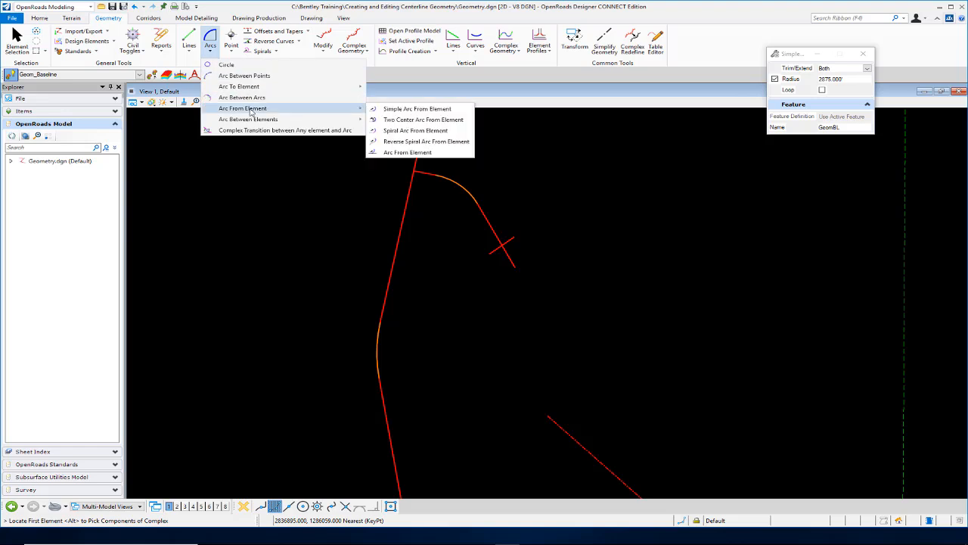
pyautogui.click(388, 111)
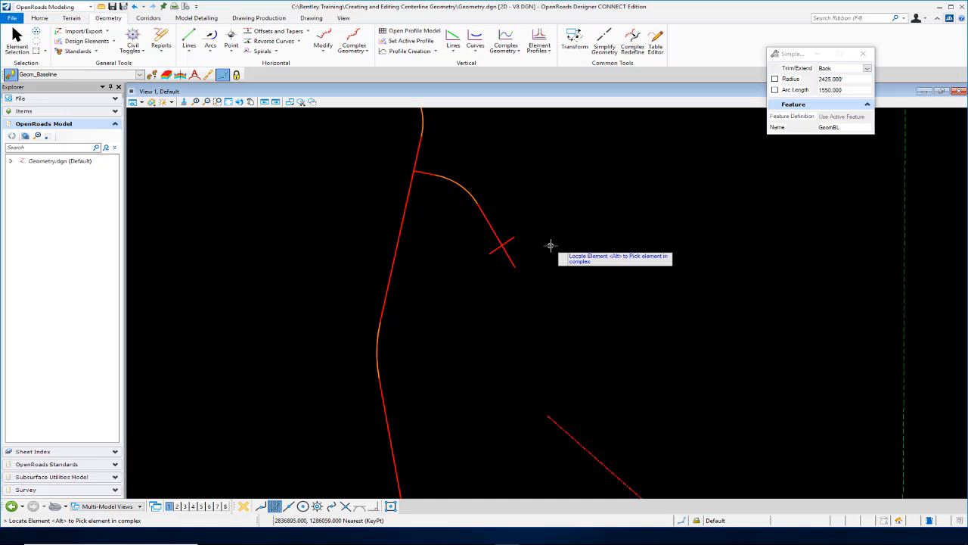
pyautogui.click(512, 262)
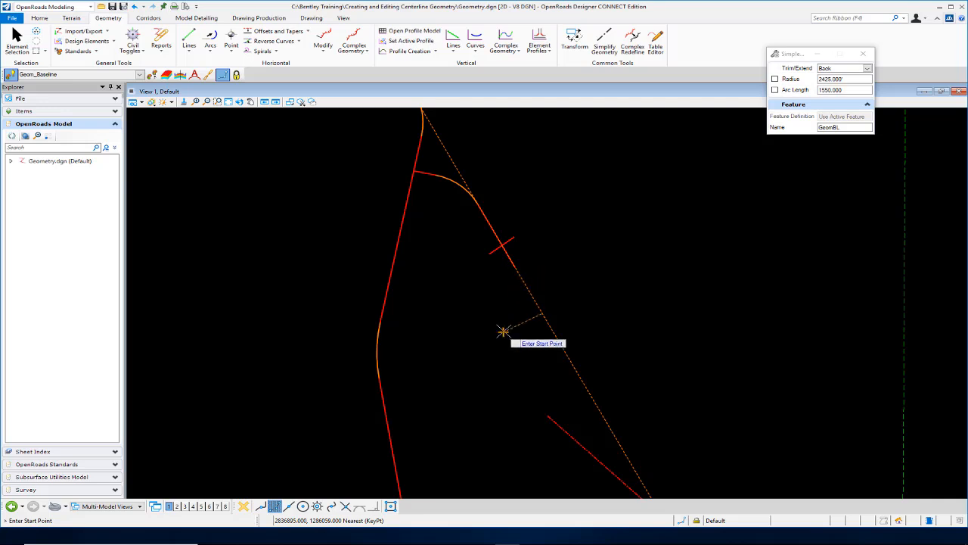
pyautogui.click(515, 266)
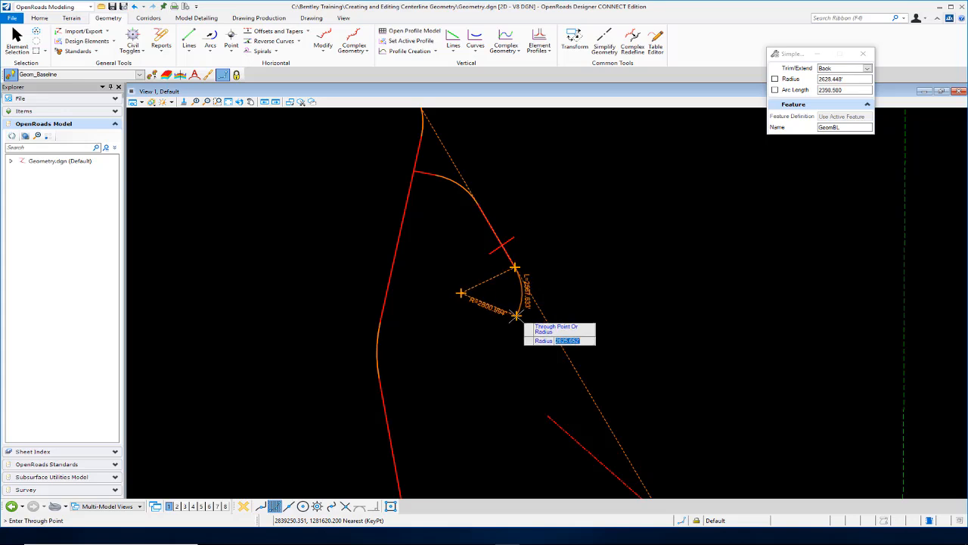
pyautogui.write('2425')
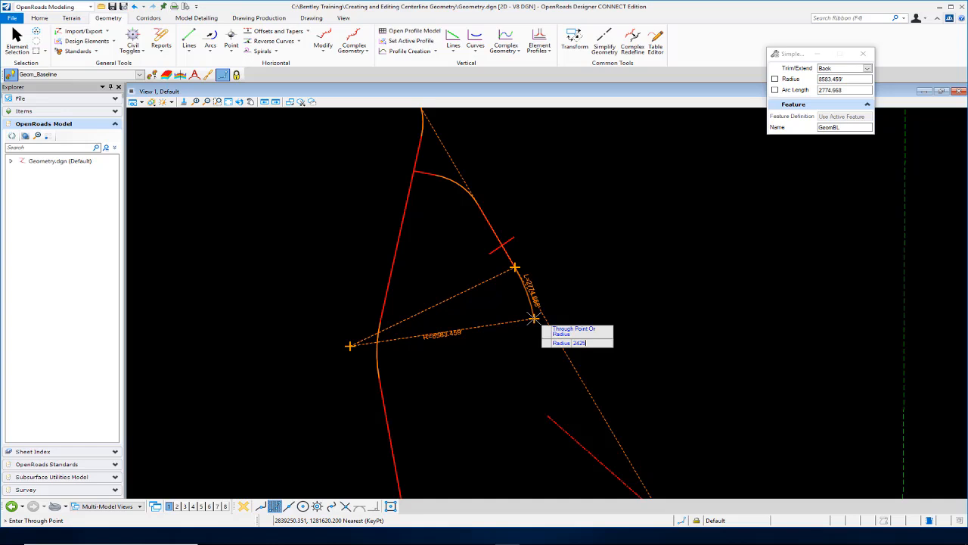
pyautogui.press('Return')
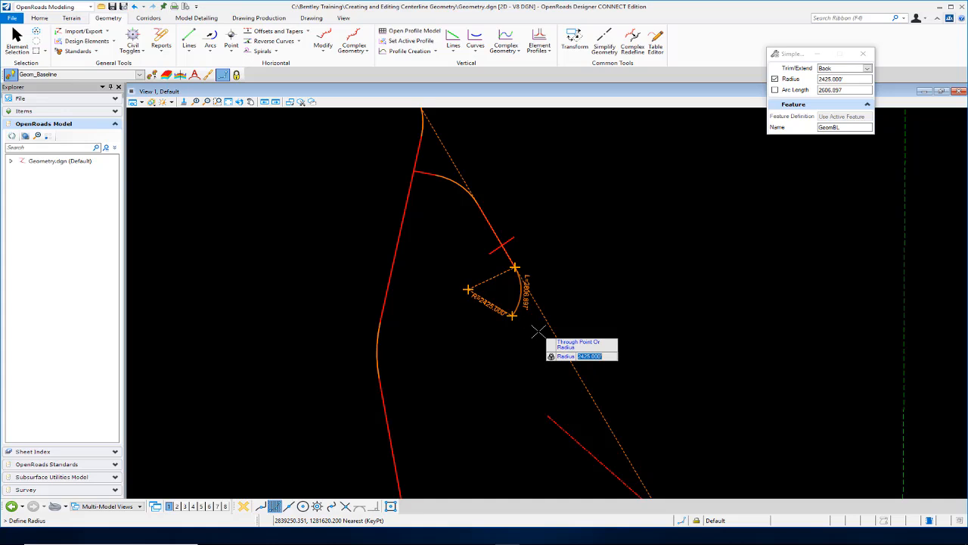
pyautogui.click(537, 330)
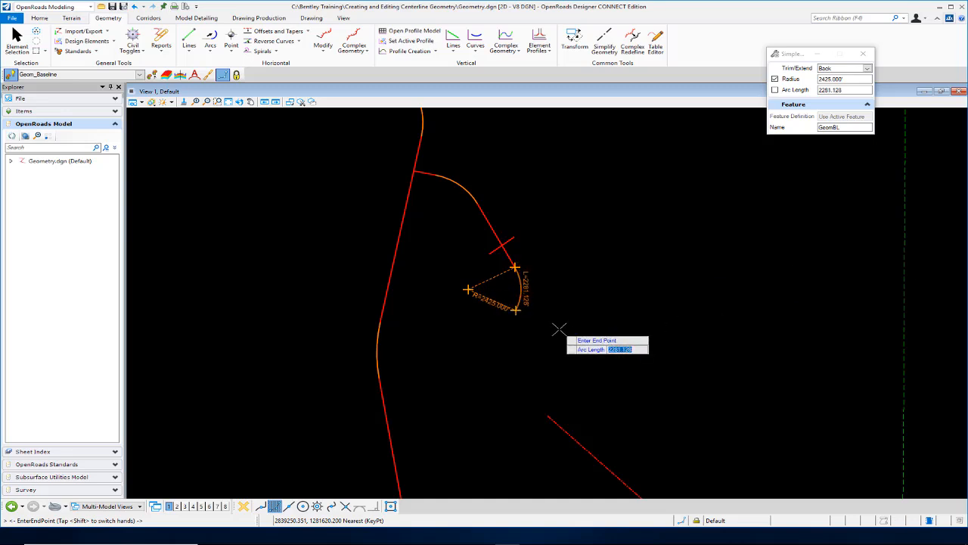
pyautogui.write('1550')
pyautogui.press('Return')
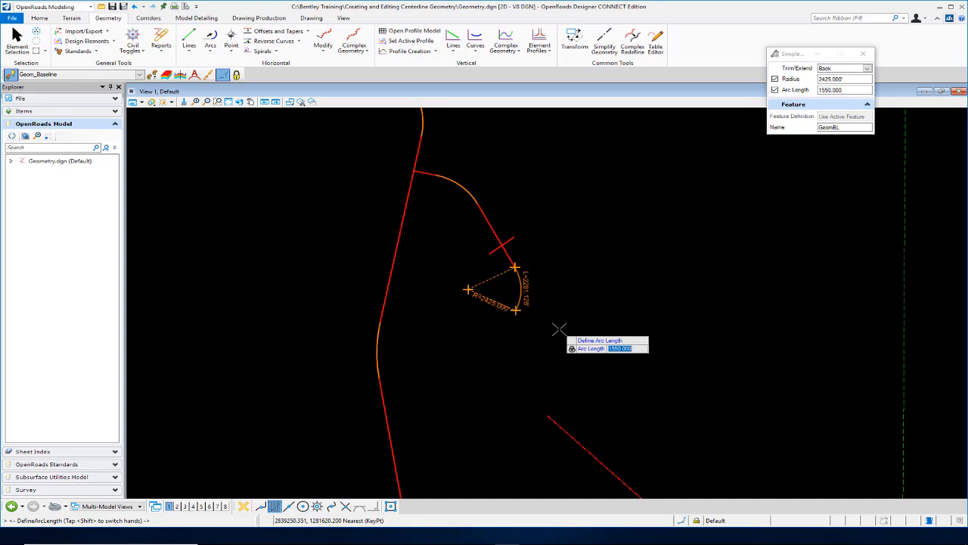
pyautogui.press('Return')
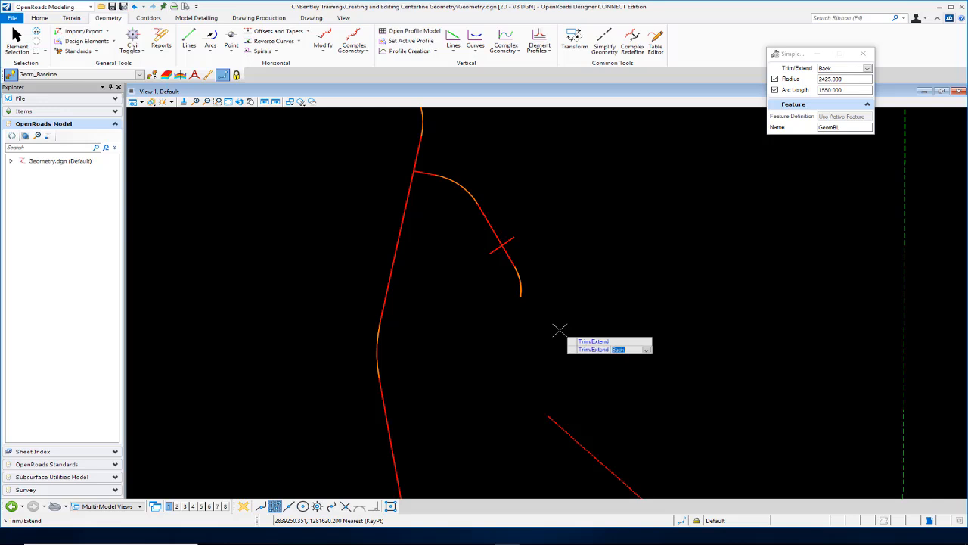
pyautogui.click(559, 331)
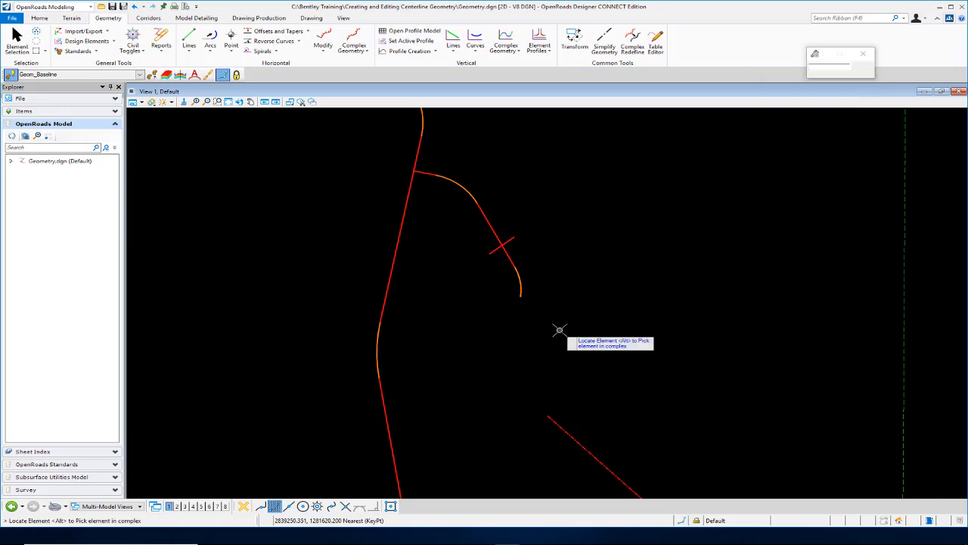